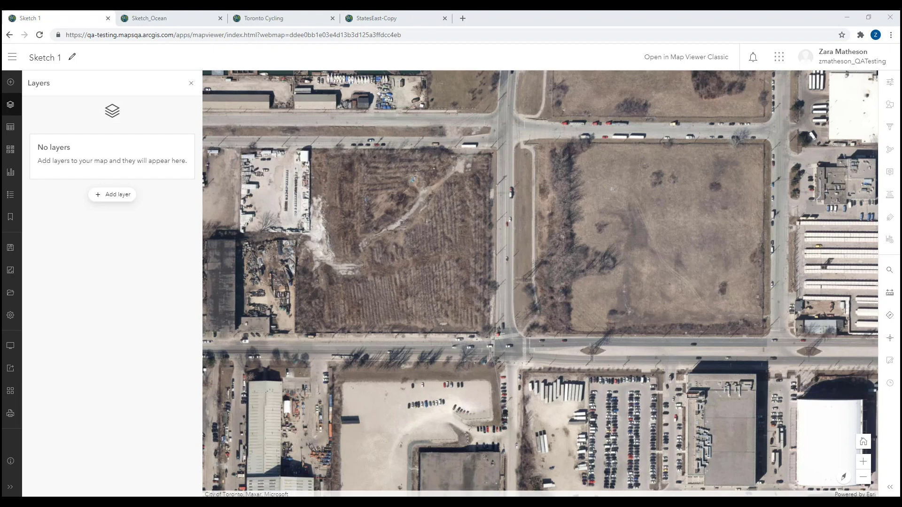
Add a Sketch layer to the map and open its options to show sketch tools and Pins stamps.
click(10, 82)
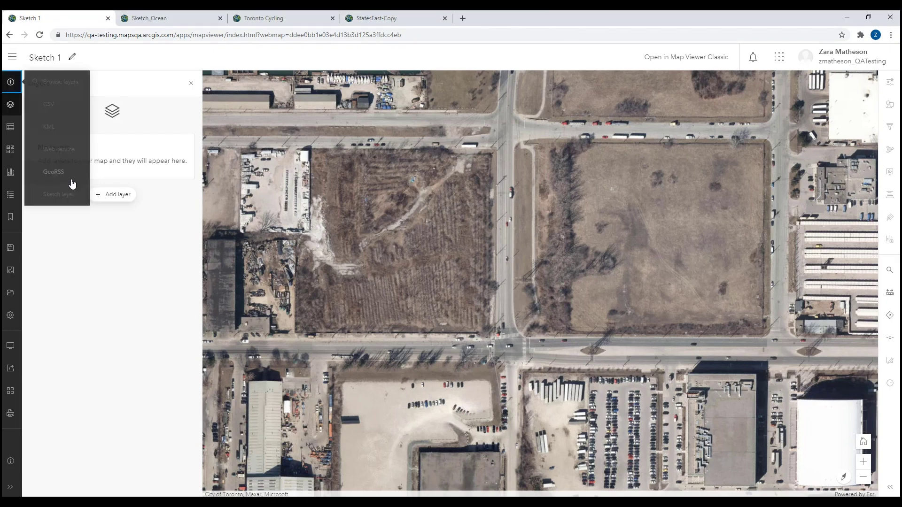
click(73, 194)
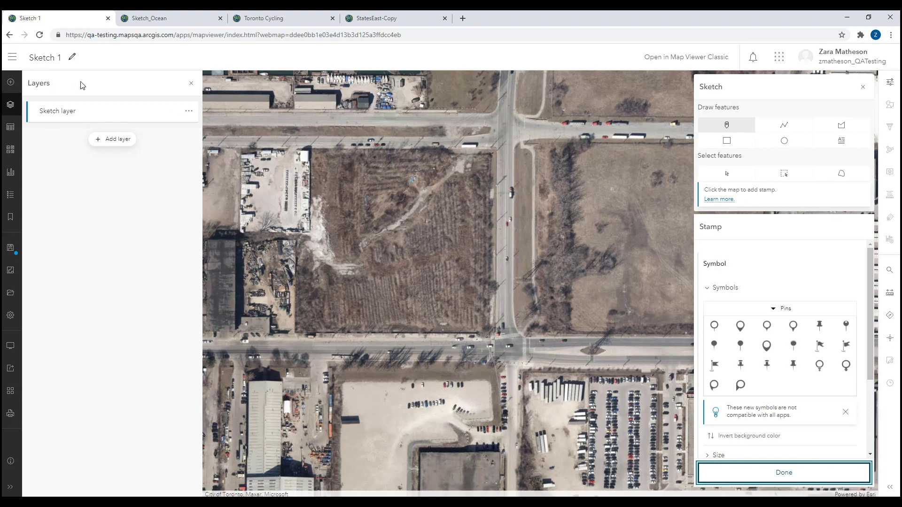
click(188, 112)
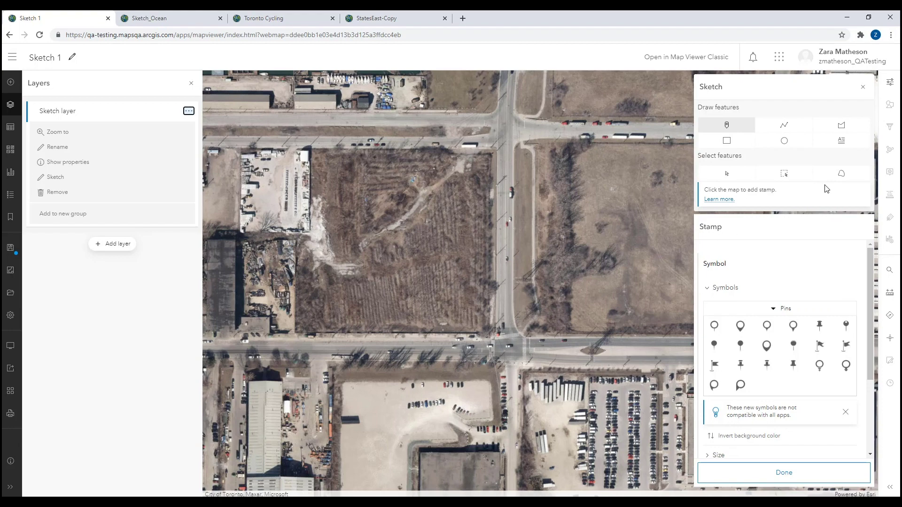
Draw the first rectangular building polygon south of the vacant lot with the Polygon tool.
click(852, 125)
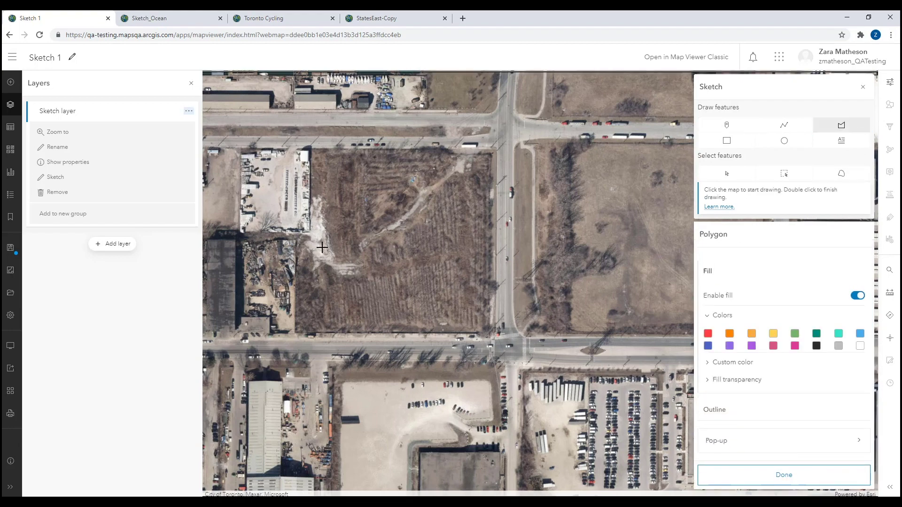
click(304, 246)
click(303, 322)
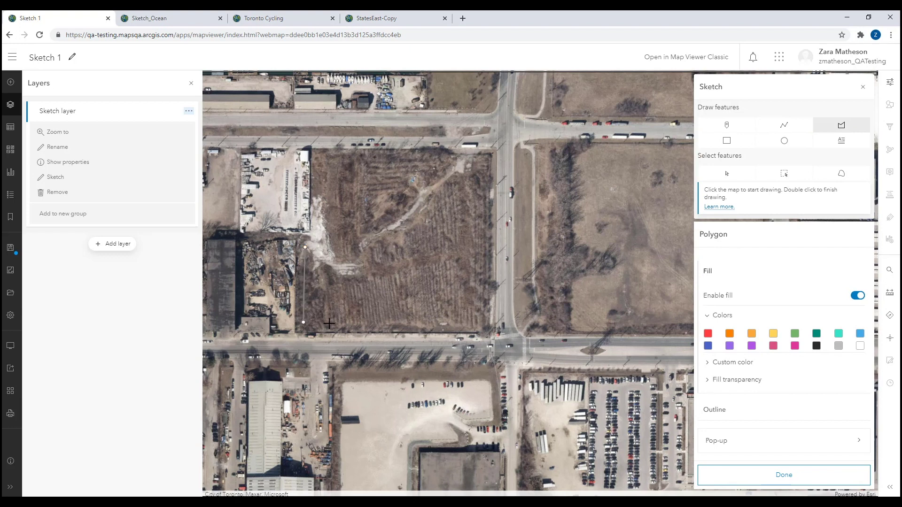
click(353, 323)
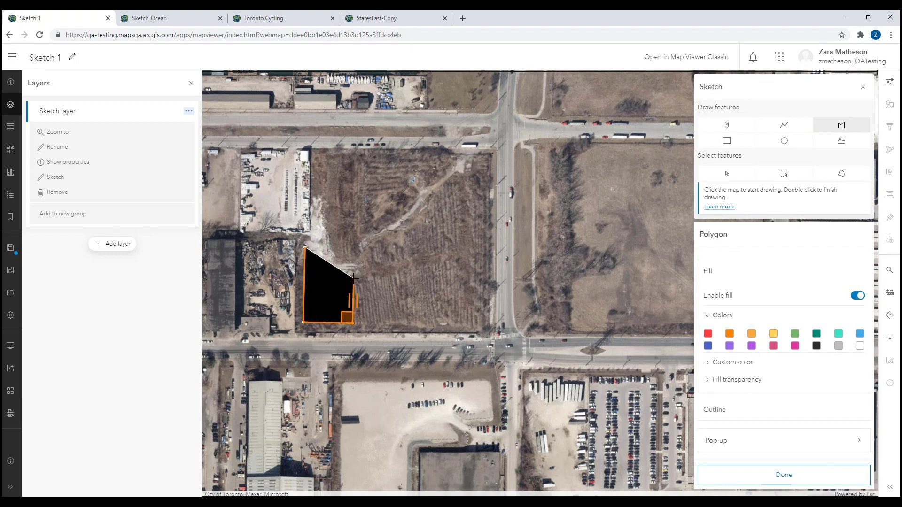
double_click(354, 247)
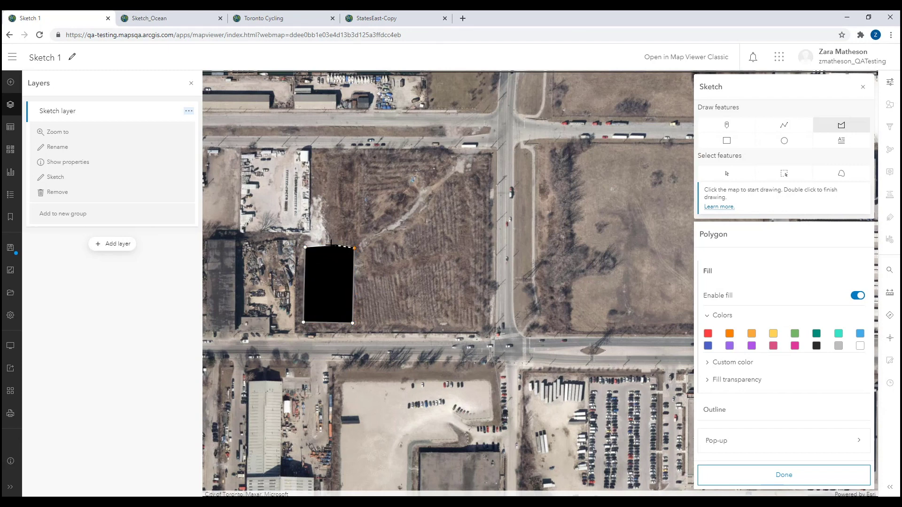
Draw a second building polygon near the road, deselect it, and show the sketch shortcuts list.
click(425, 278)
click(423, 322)
click(479, 324)
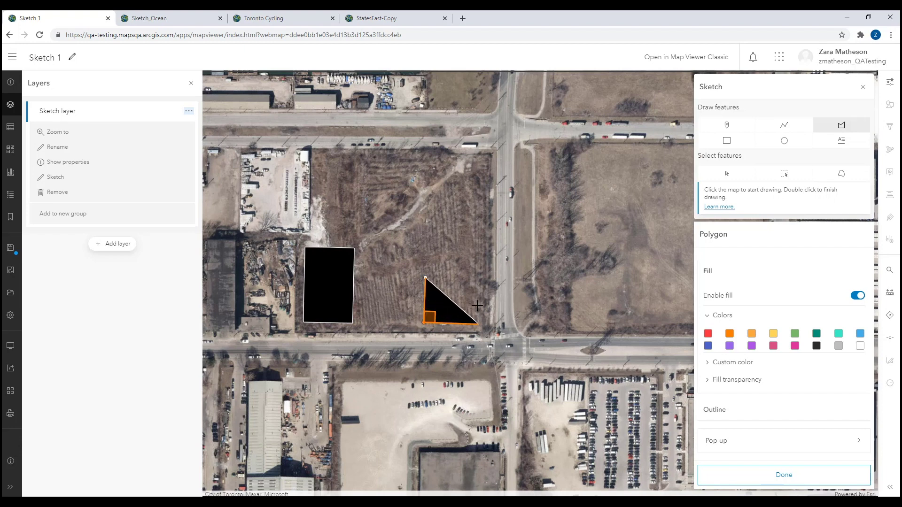
double_click(480, 279)
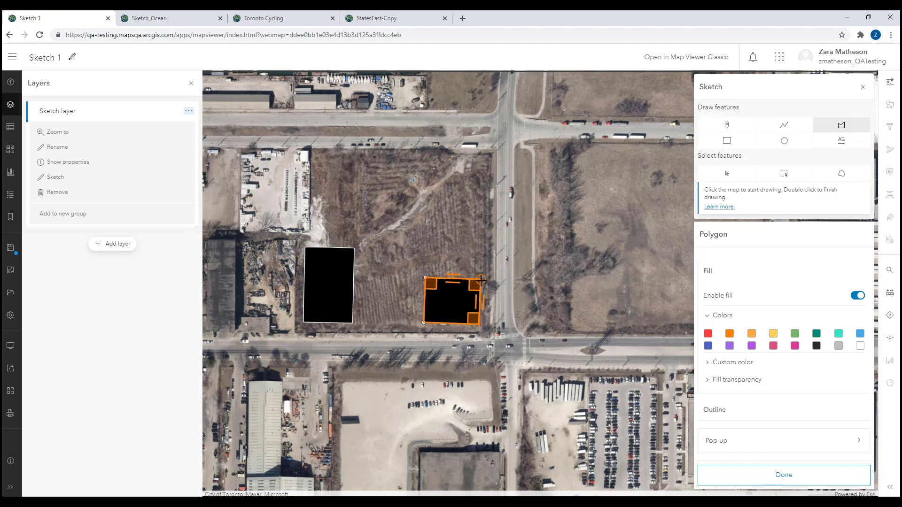
key(Escape)
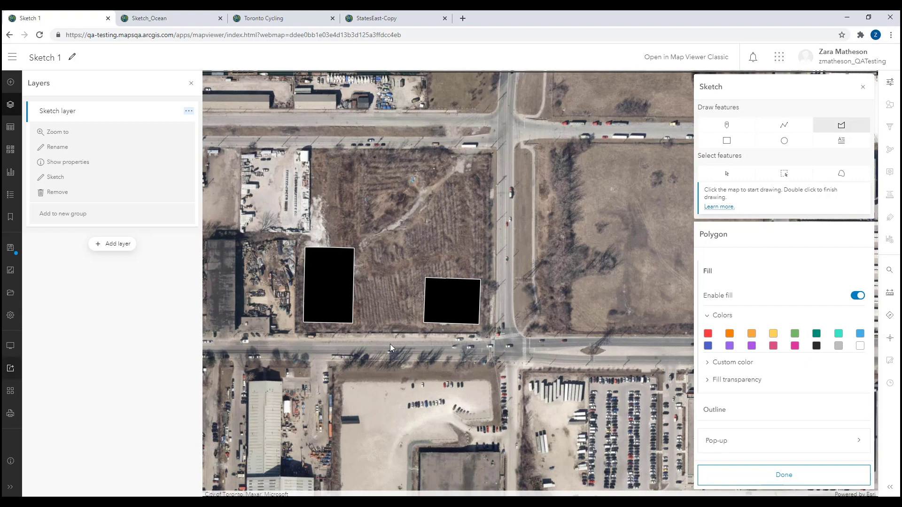
click(718, 207)
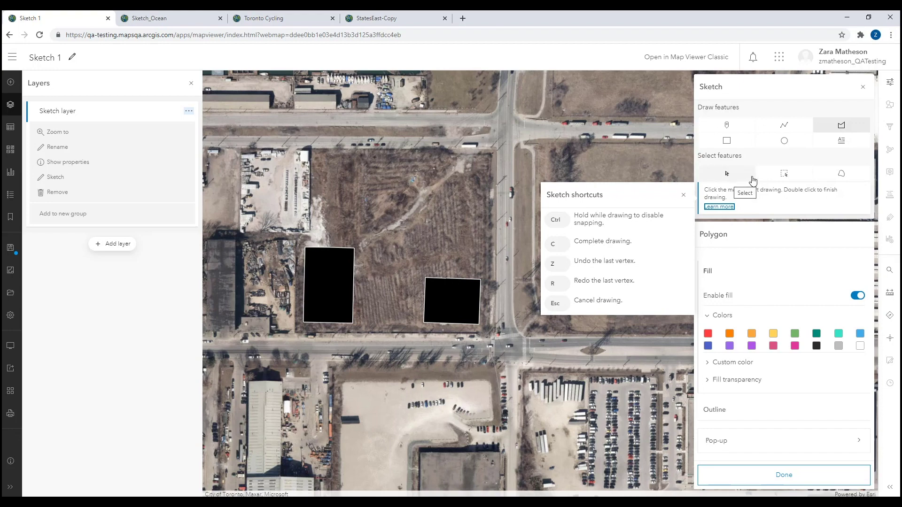
Switch the sketch tools to the Select arrow for picking individual features.
click(727, 174)
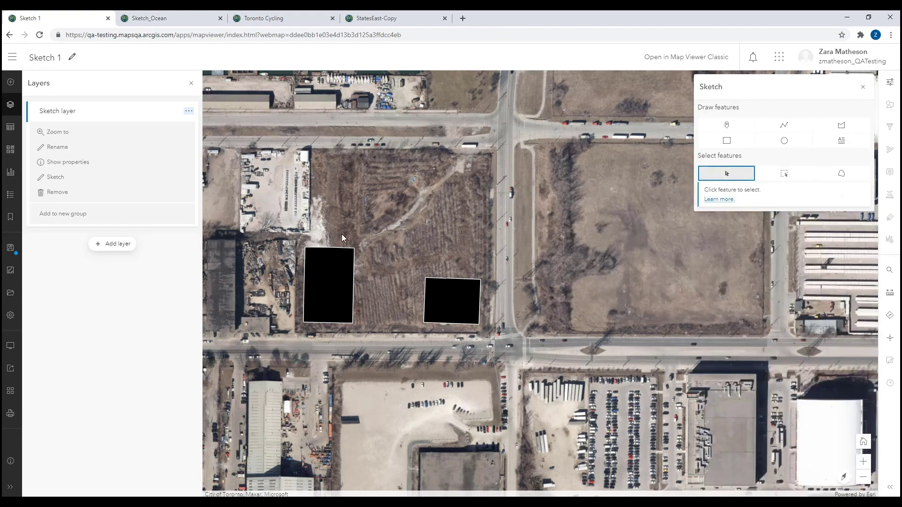
Reshape the left building polygon by pulling its top-right corner up and right.
click(327, 288)
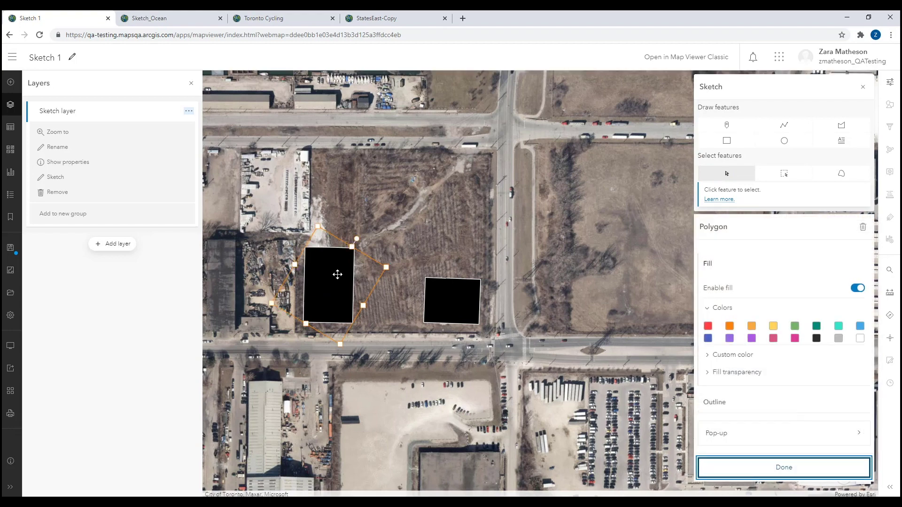
click(338, 284)
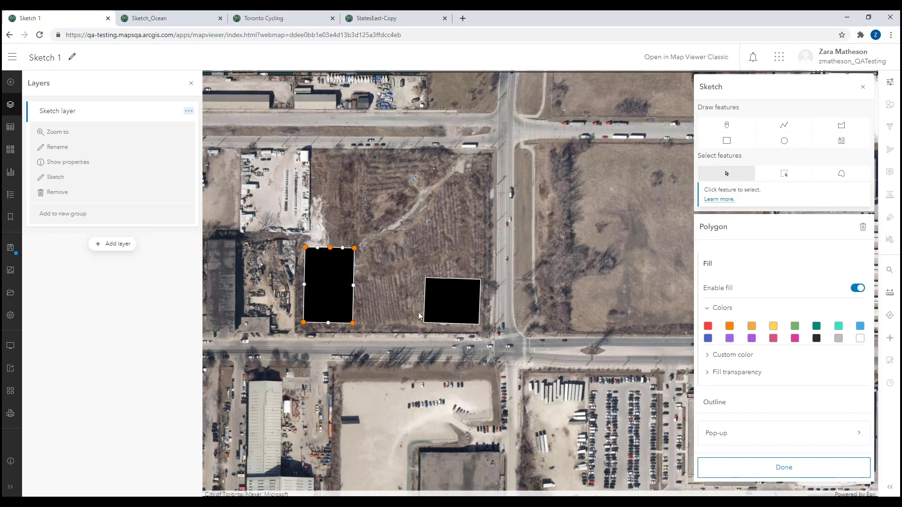
drag(356, 246, 391, 234)
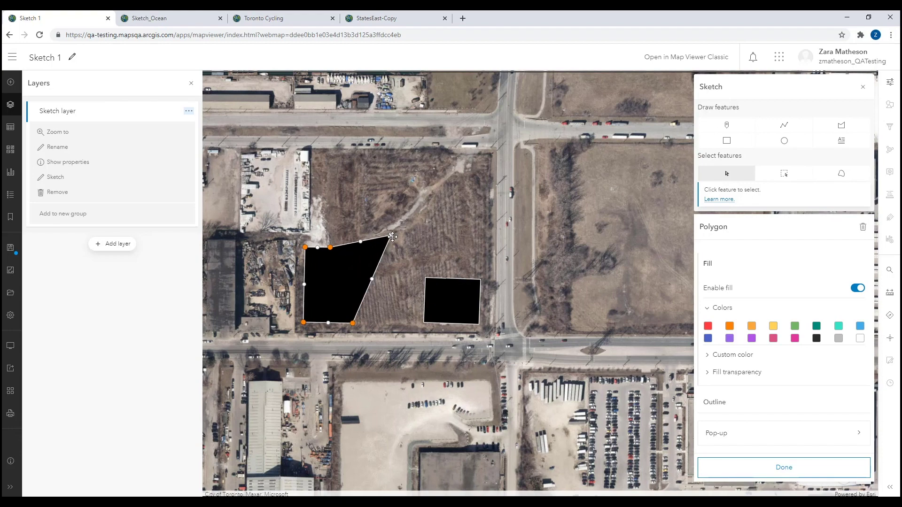
Box-select both building polygons, shift them slightly left, then delete them.
click(783, 173)
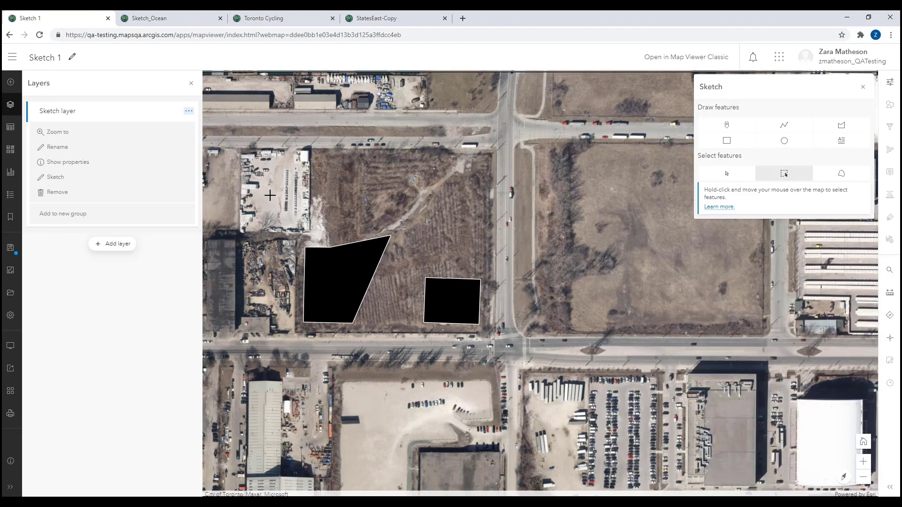
drag(260, 190, 561, 389)
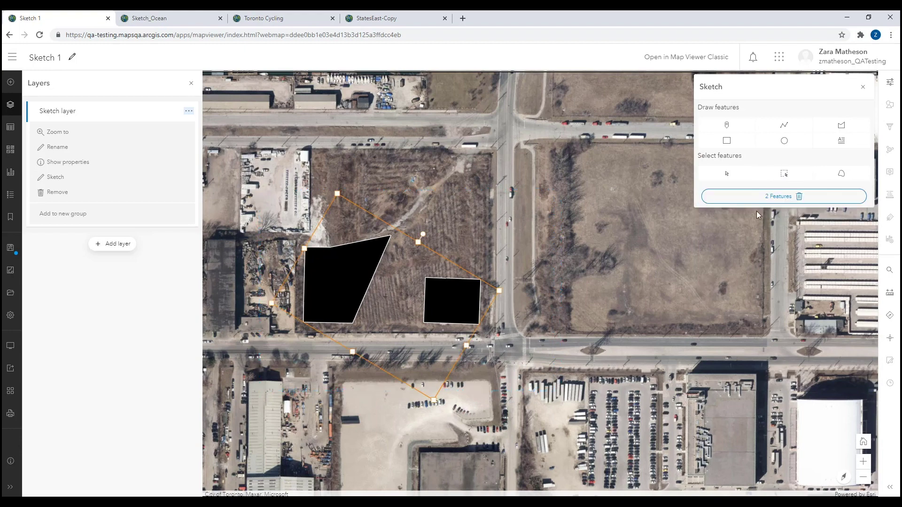
drag(374, 240, 356, 238)
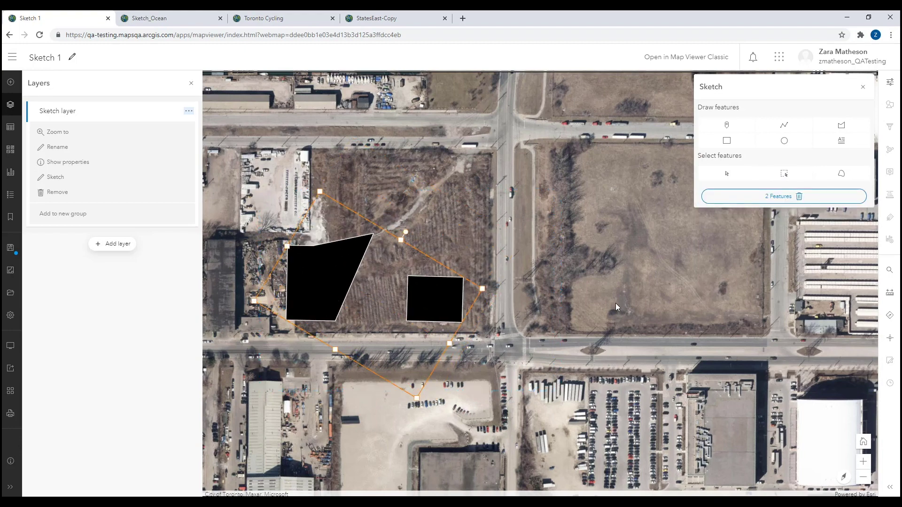
click(757, 199)
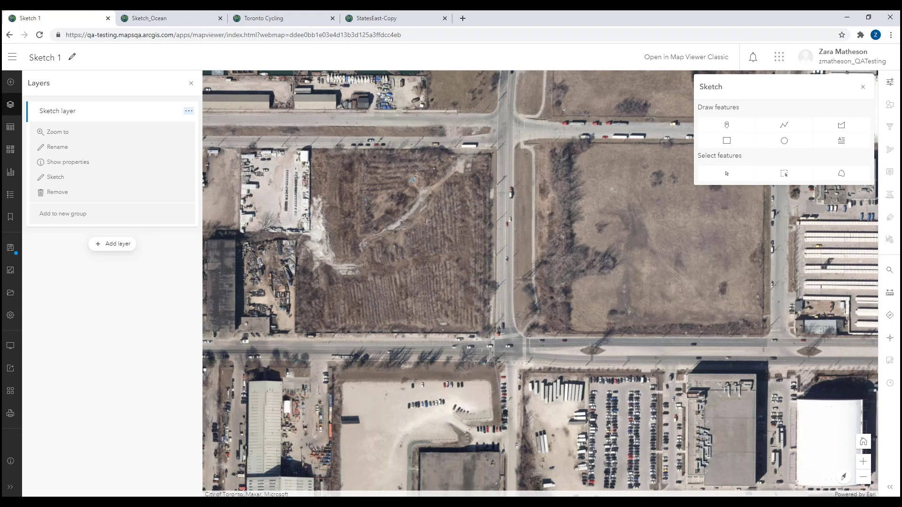
Switch to the Bar Harbor Sketch_Ocean map, toggle sketch visibility, and open the Best Lobster Rolls ! pin pop-up.
click(159, 18)
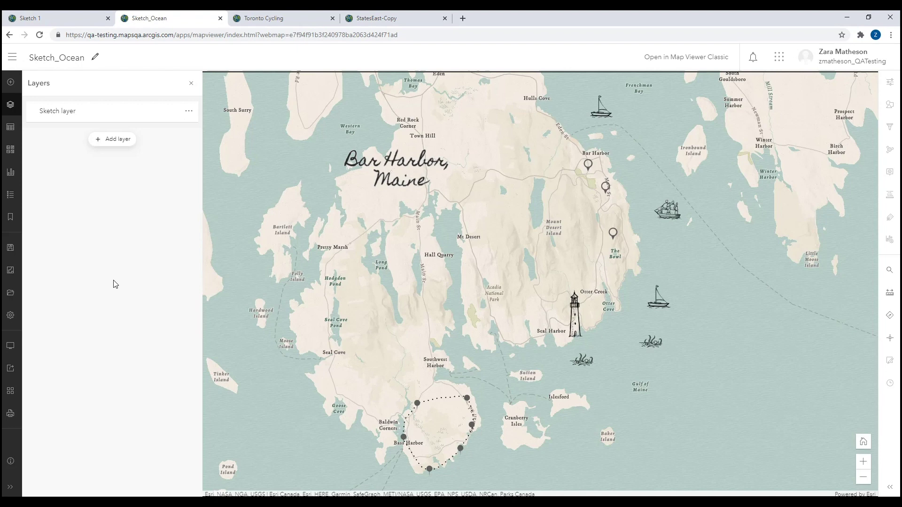
click(177, 111)
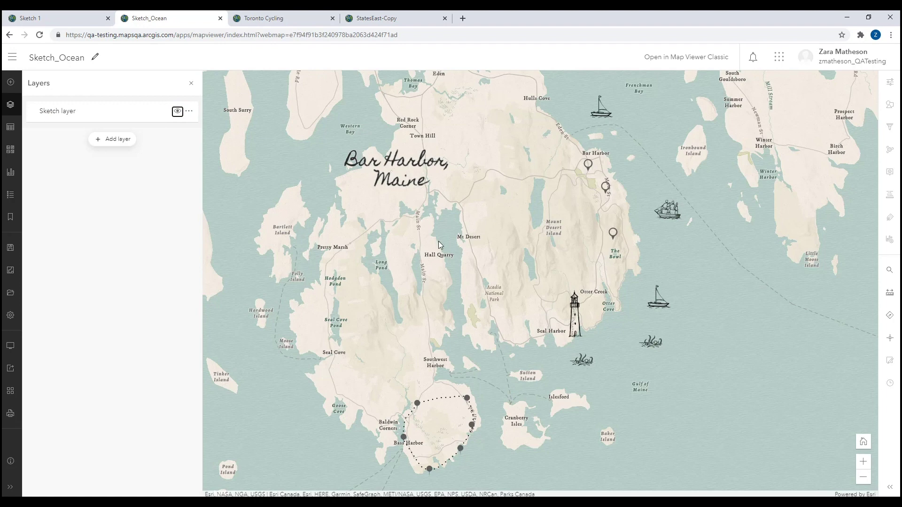
click(615, 236)
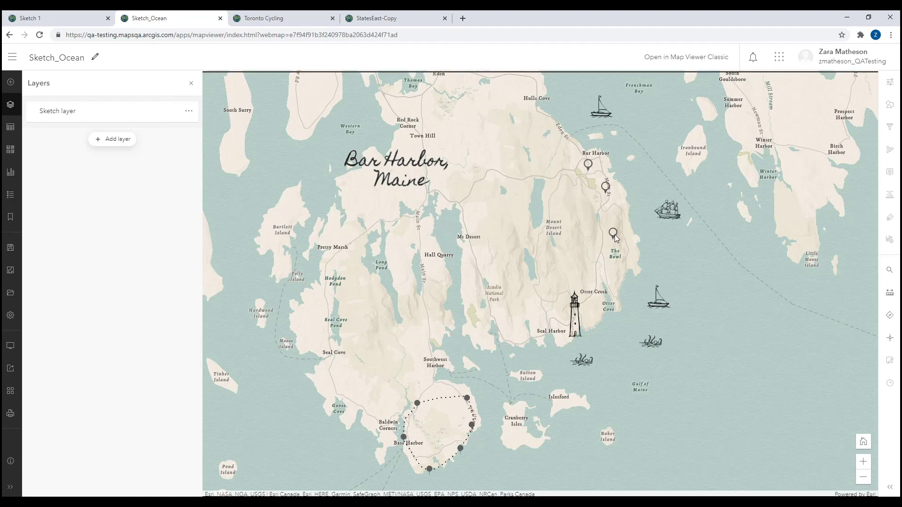
click(614, 235)
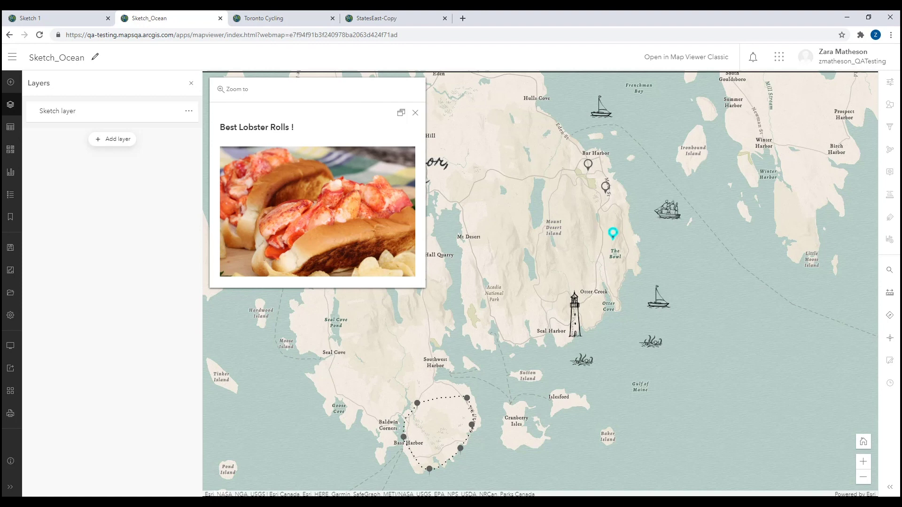
click(120, 116)
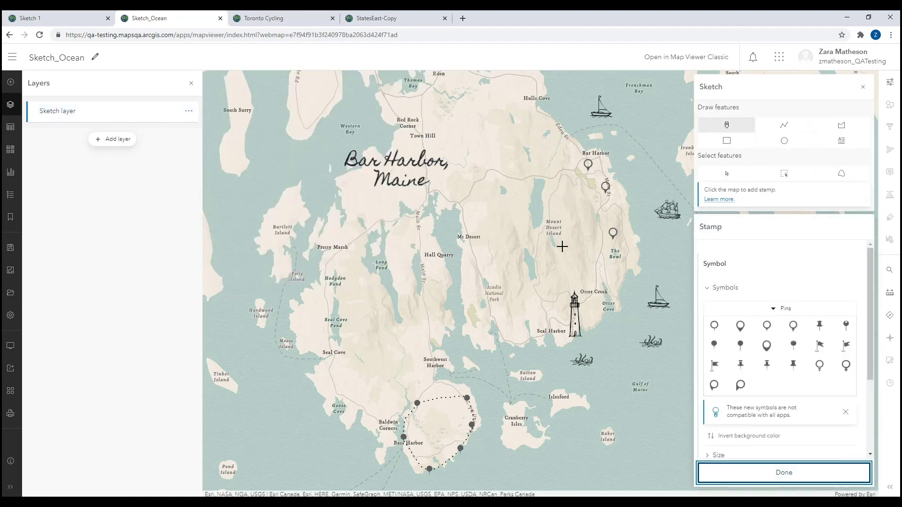
Browse the Buildings and Animals stamp categories, settle on Trees, and scroll through its symbols.
click(747, 309)
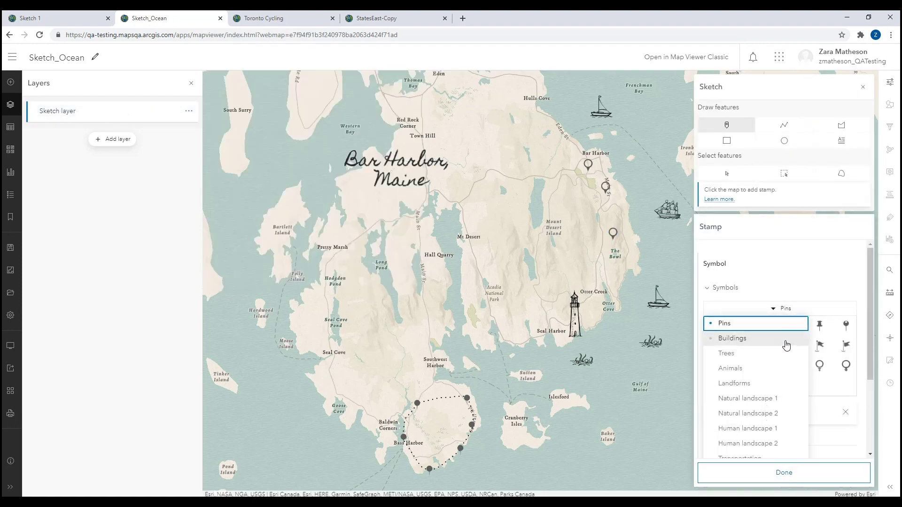
click(782, 343)
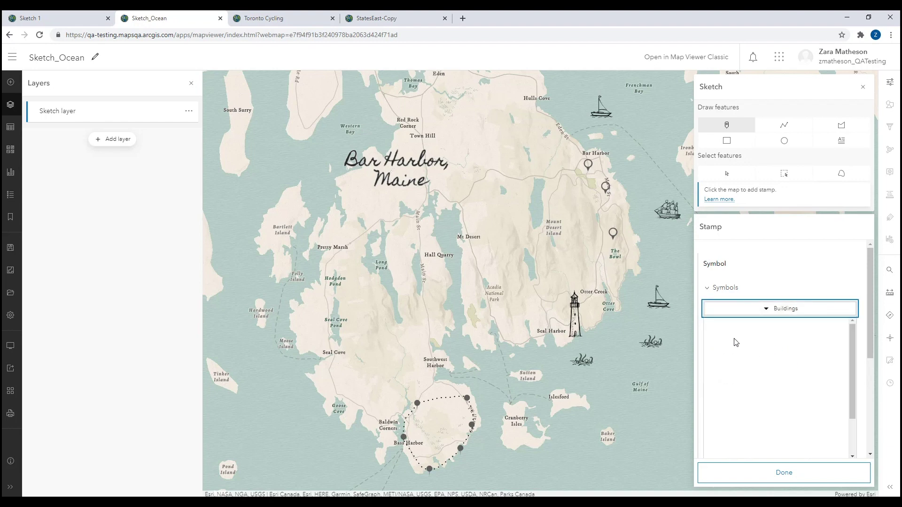
click(760, 313)
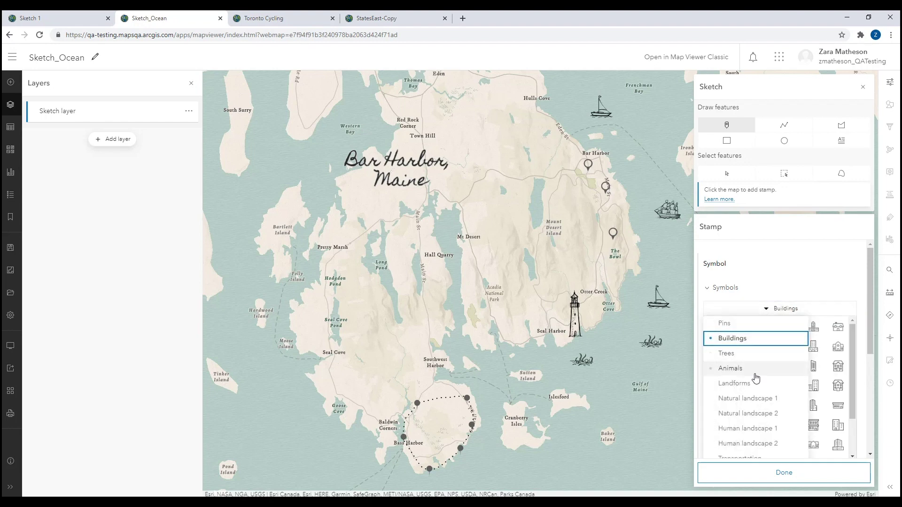
click(756, 371)
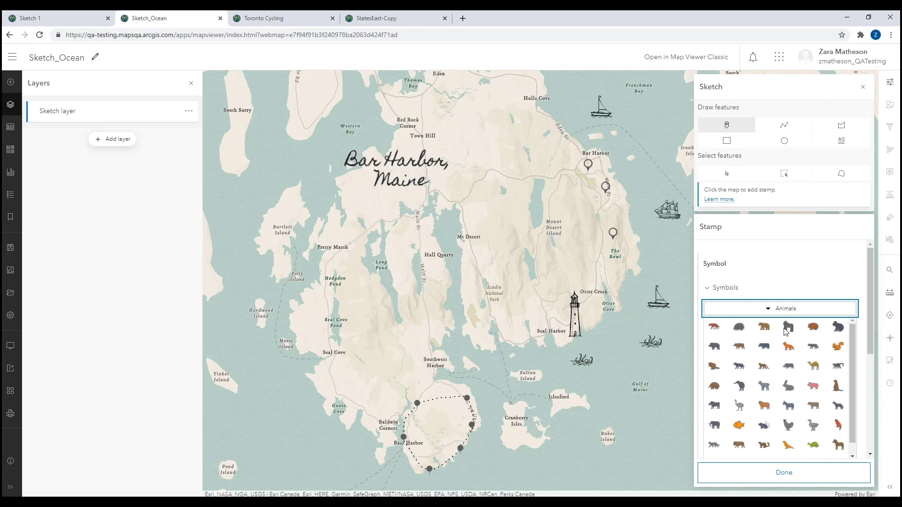
click(784, 311)
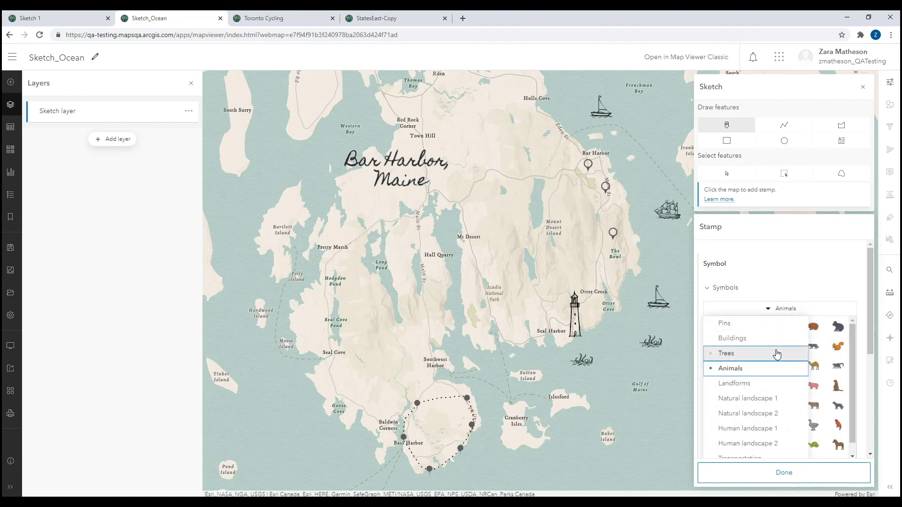
click(778, 355)
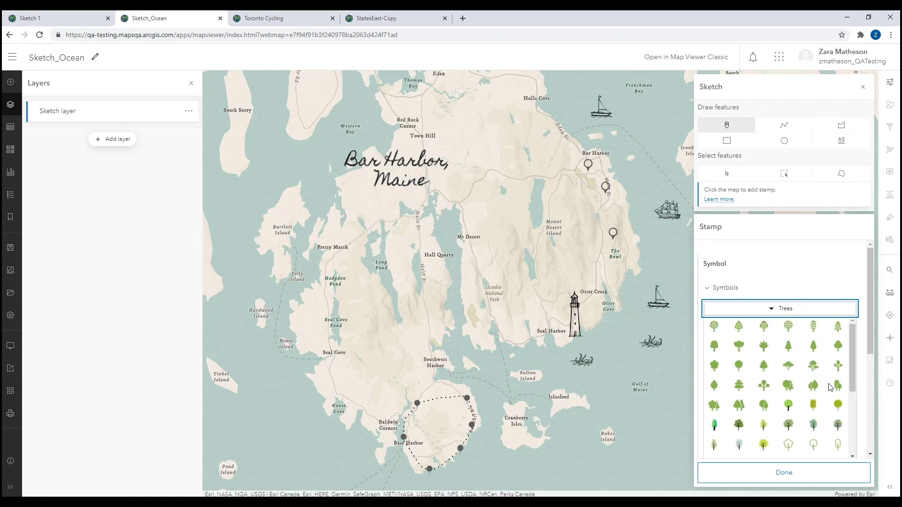
scroll(831, 388, down, 2)
scroll(830, 388, up, 3)
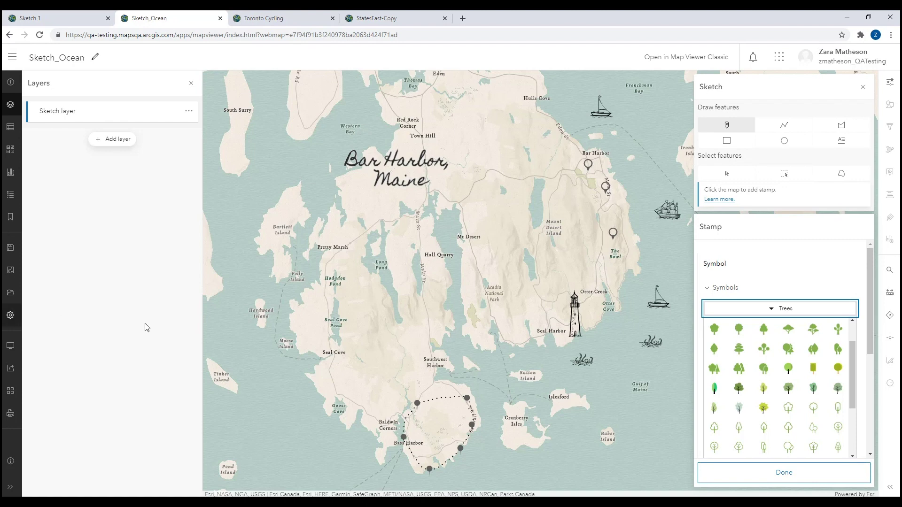
scroll(871, 357, down, 3)
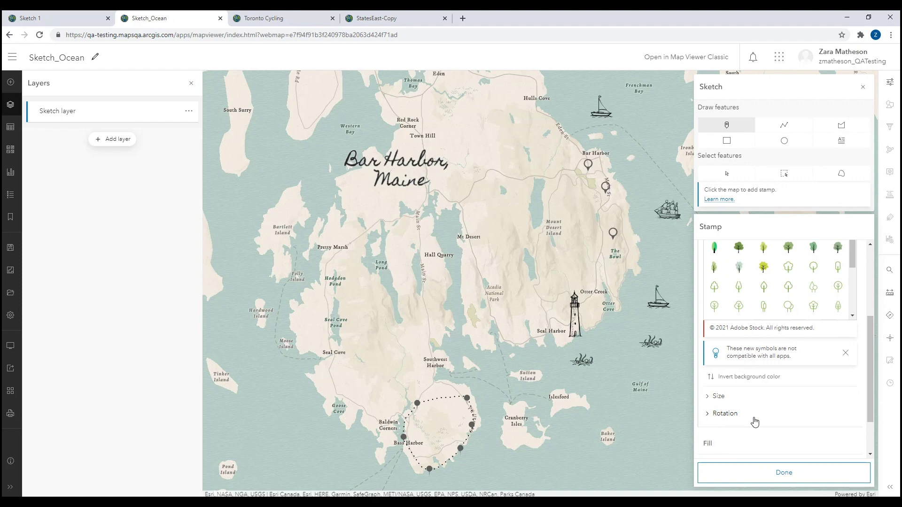
scroll(742, 449, down, 2)
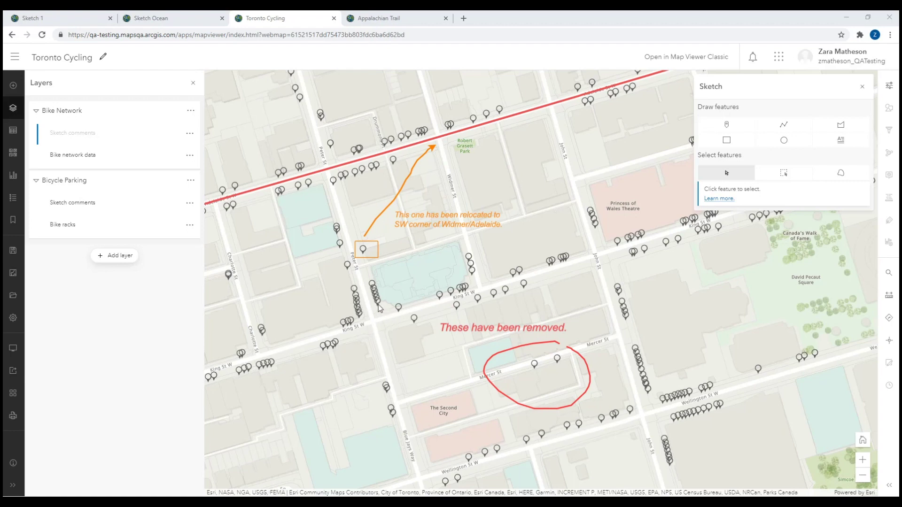
Zoom out over downtown Toronto and draw a freehand loop around the Mercer St and Wellington St blocks.
scroll(426, 280, down, 1)
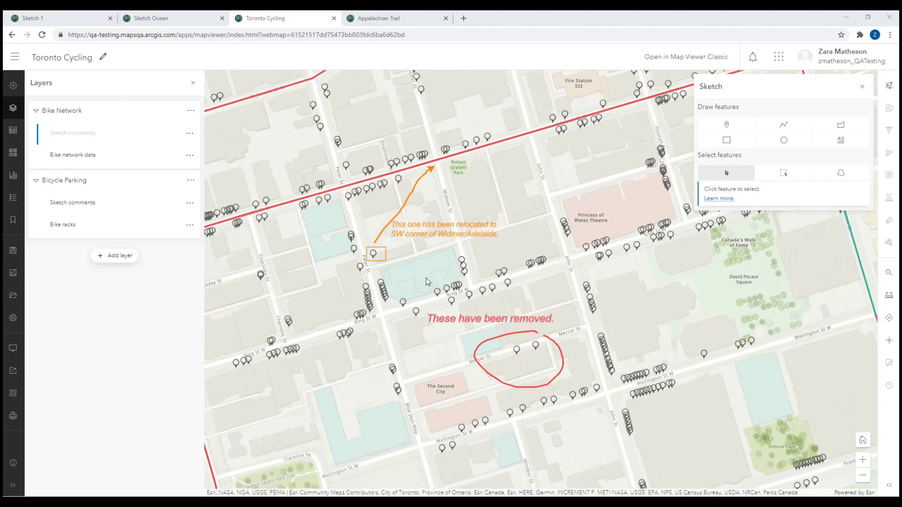
scroll(426, 280, down, 4)
drag(513, 266, 527, 245)
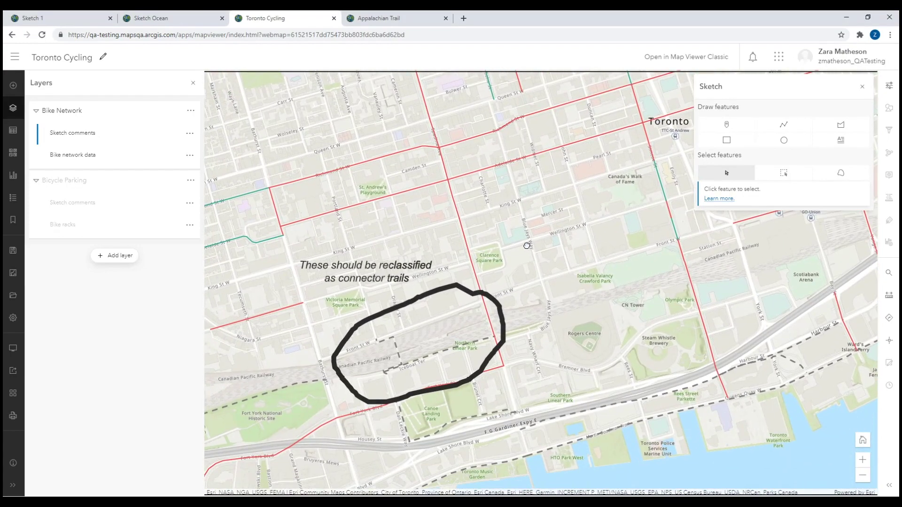
click(778, 126)
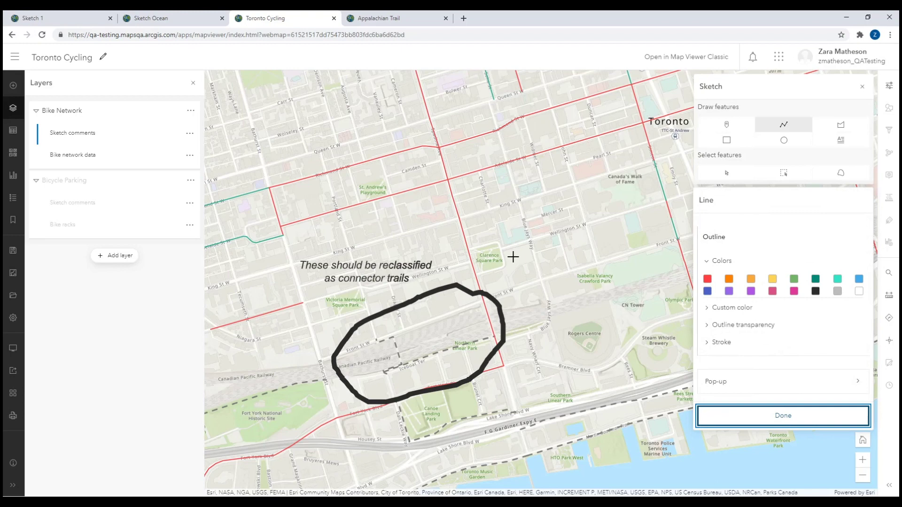
mouse_move(533, 259)
mouse_down()
mouse_move(510, 245)
mouse_move(563, 168)
mouse_up()
mouse_move(578, 285)
mouse_down()
mouse_move(653, 223)
mouse_move(577, 177)
mouse_up()
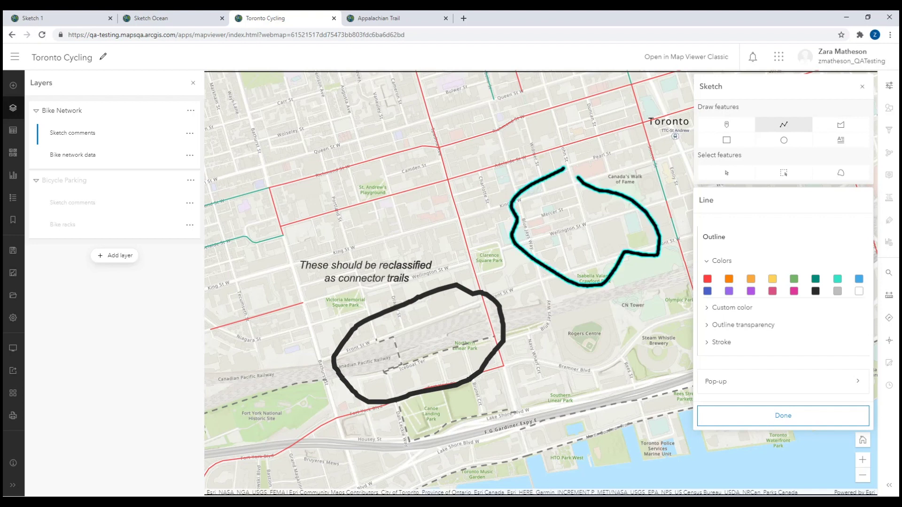